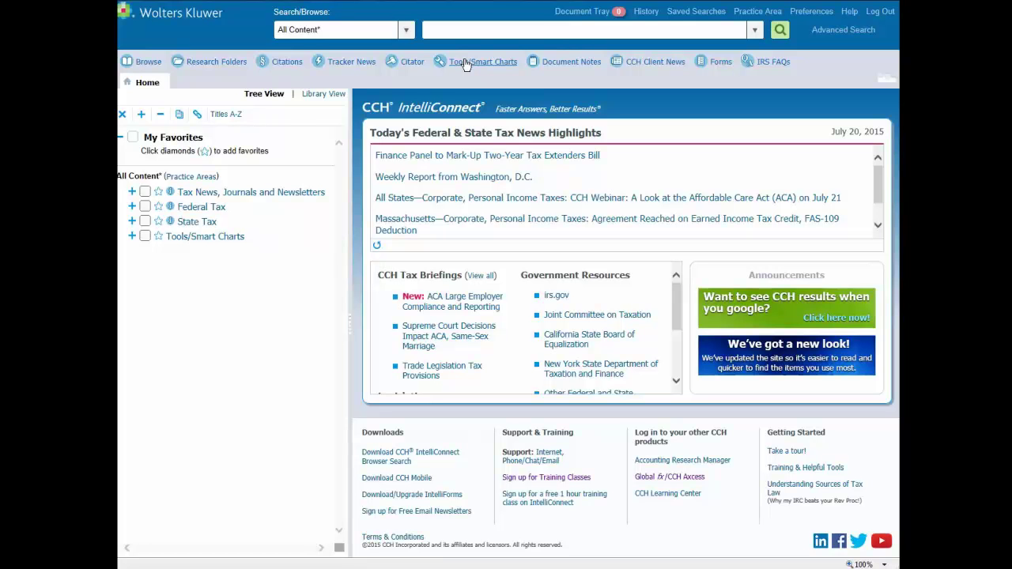
Run a keyword search for 179 and open the Code Sec. 179 enacted law result.
click(436, 30)
text(1)
text(79)
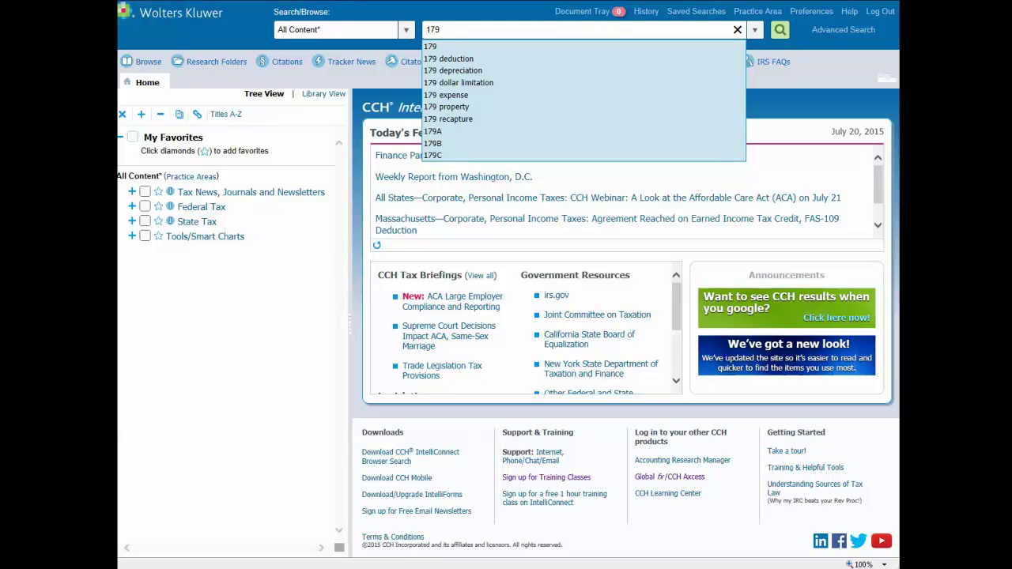
click(778, 30)
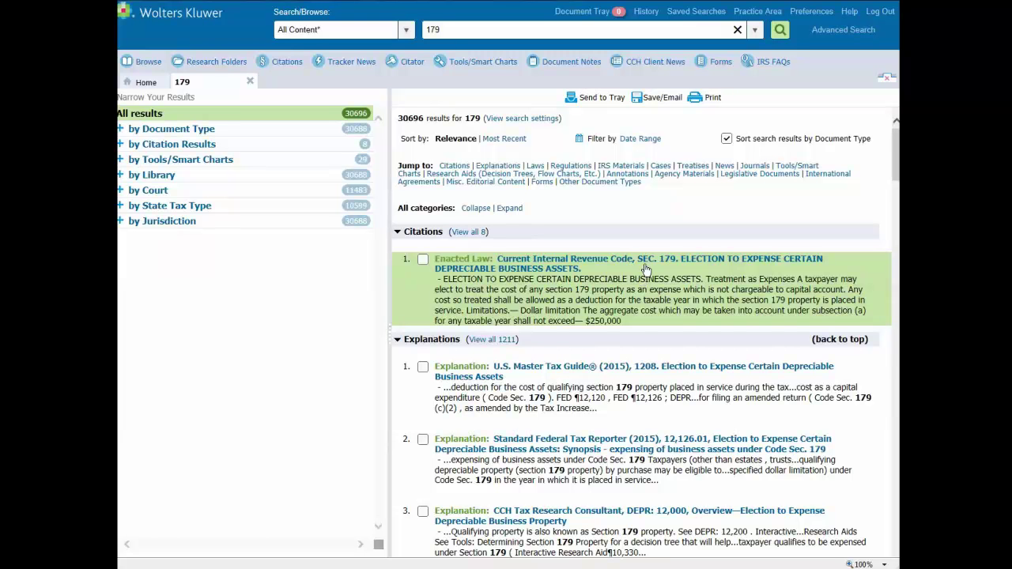
click(648, 262)
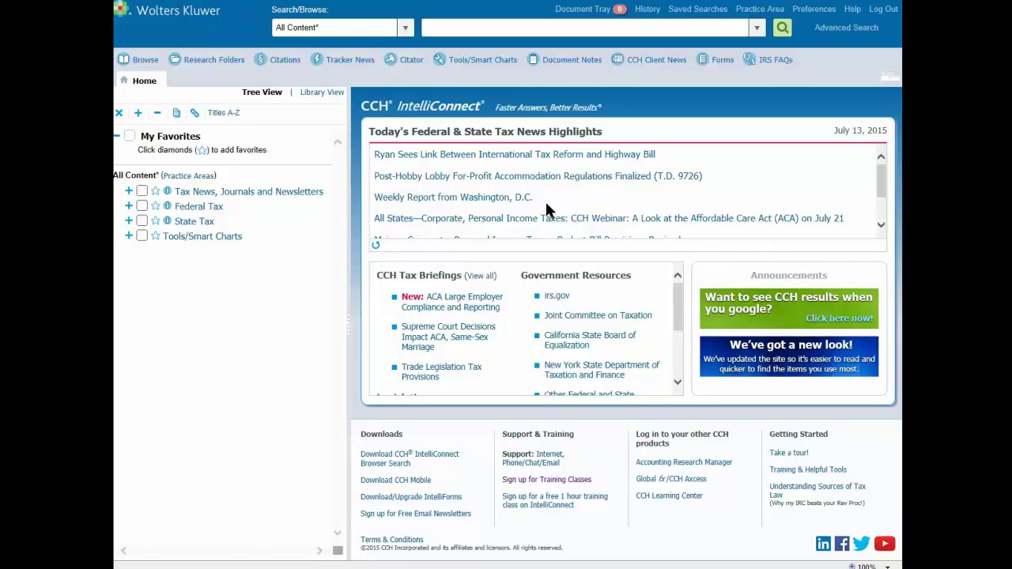
Run a keyword search for the regulation 172-3.
click(435, 27)
text(1)
text(7)
text(2-)
text(3)
click(782, 27)
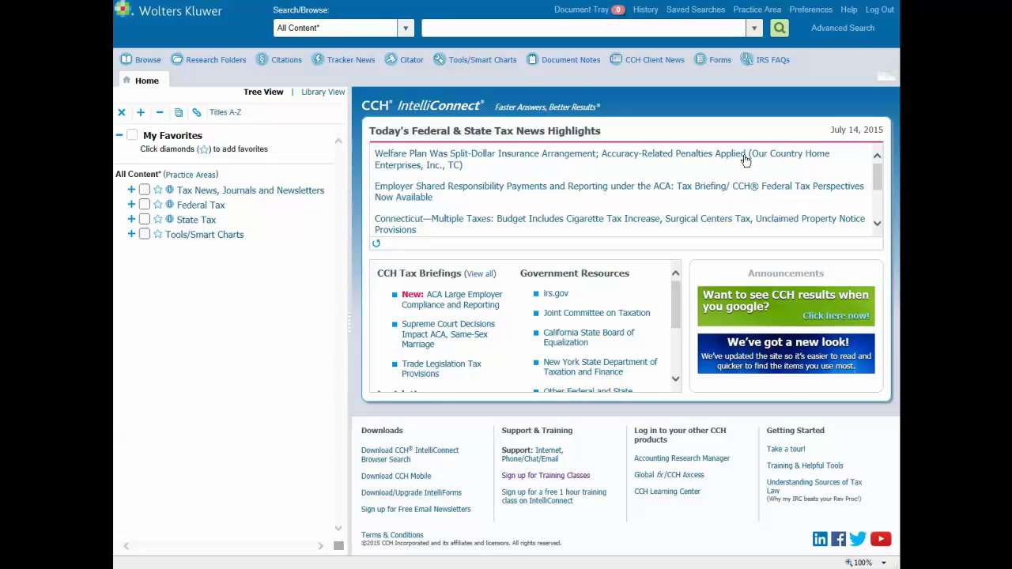
Run a keyword search for 'rev rul 2009-11'.
click(450, 22)
text(re)
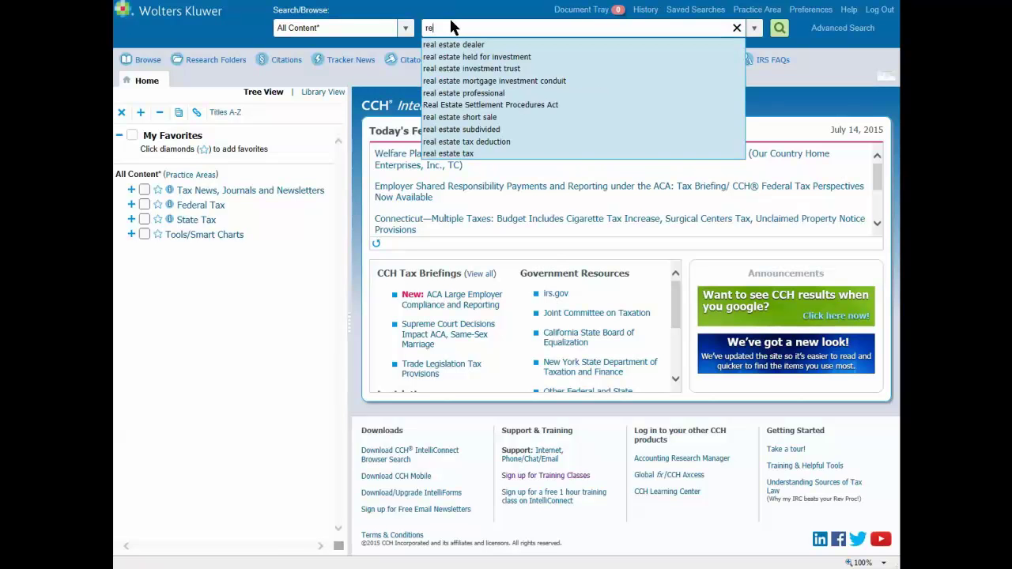
text(v rul)
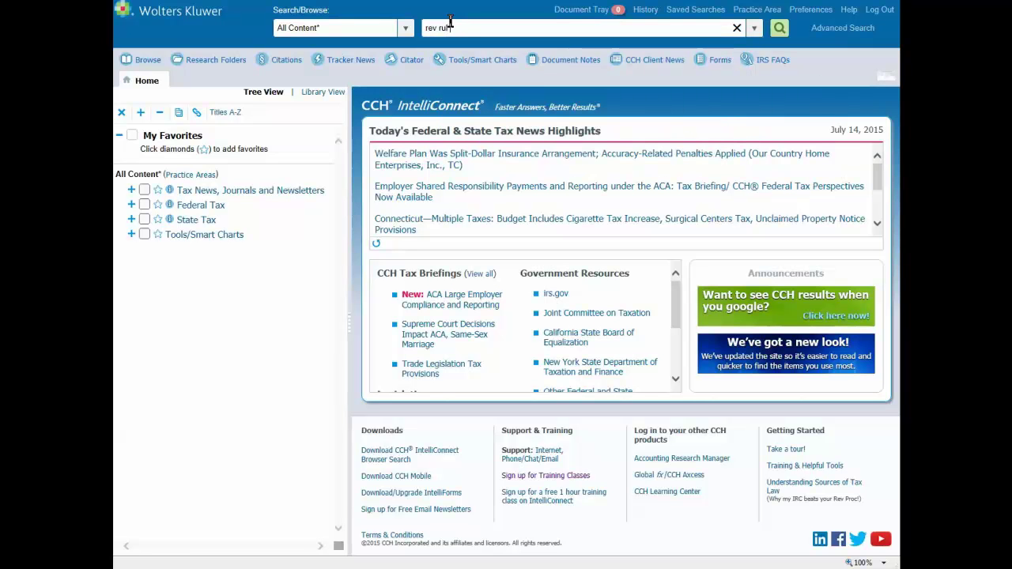
text( 2009-1)
text(1)
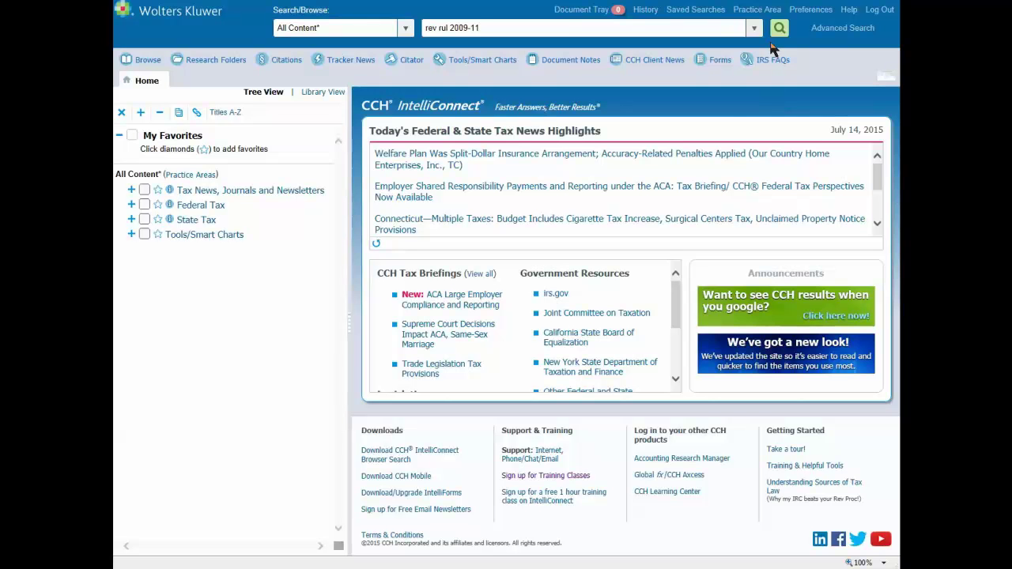
key(Return)
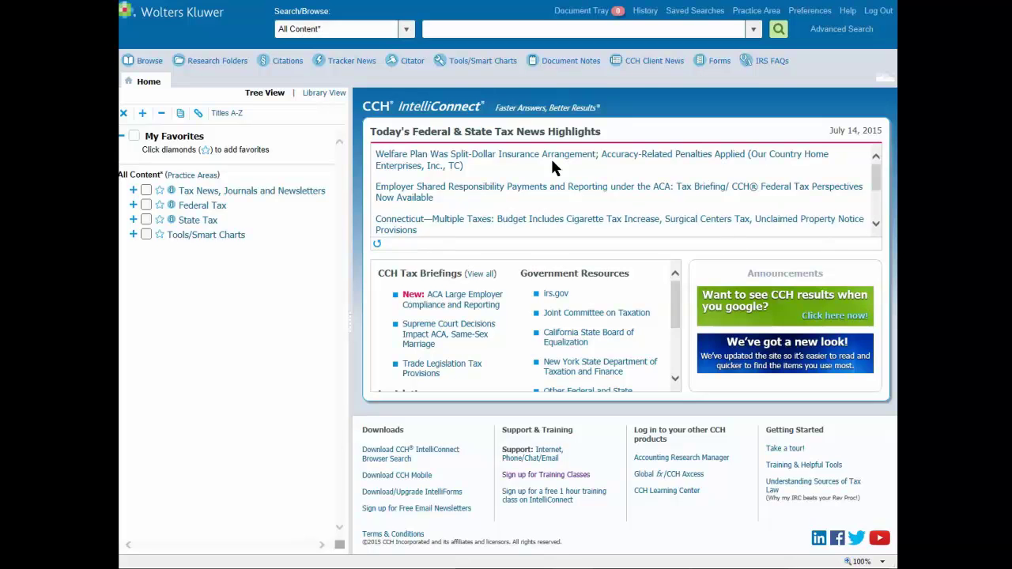
Search Reg. 1706 in the Citations template under State Taxes > State Tax Reporters > California.
click(289, 61)
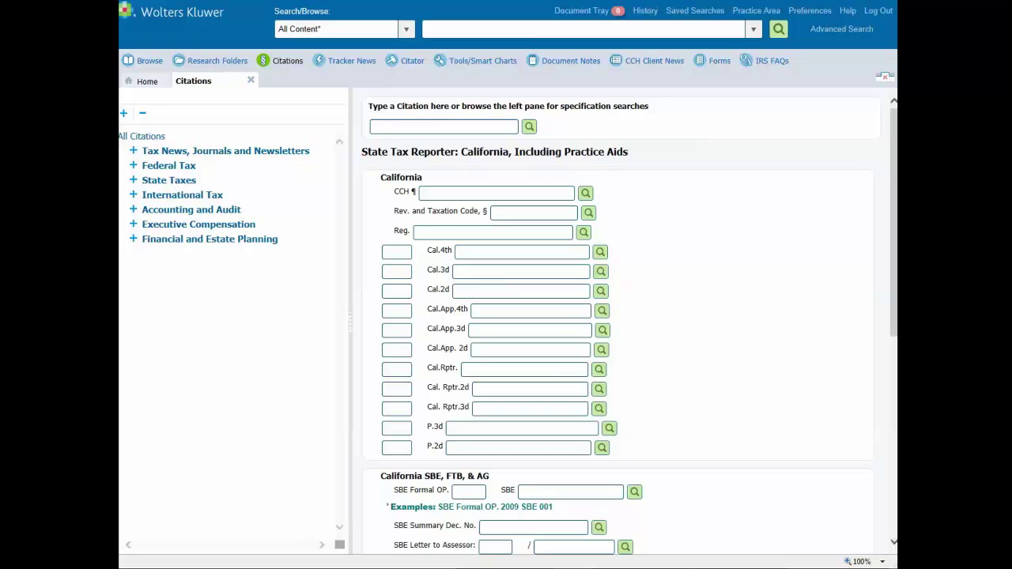
click(134, 180)
click(145, 195)
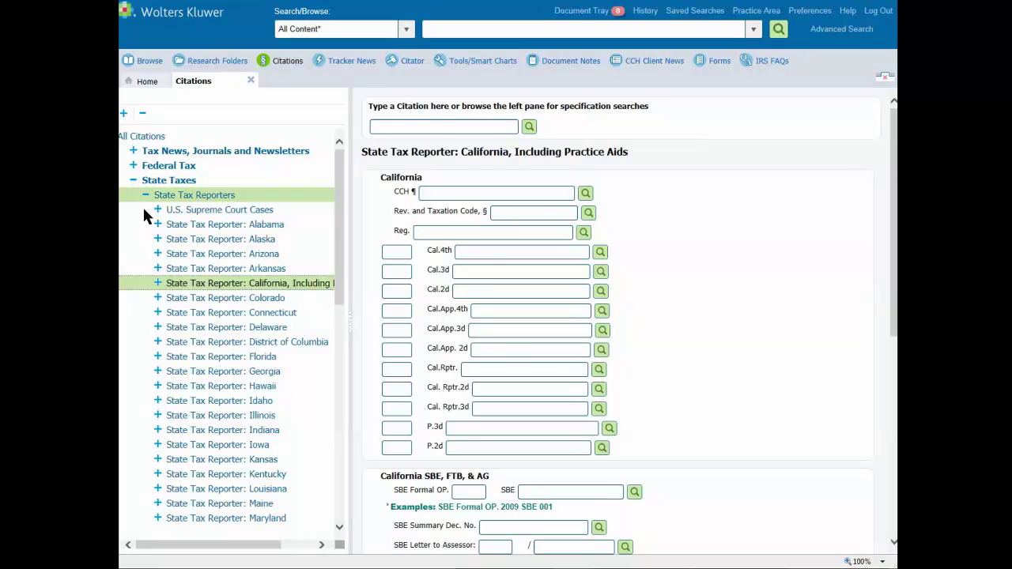
click(204, 288)
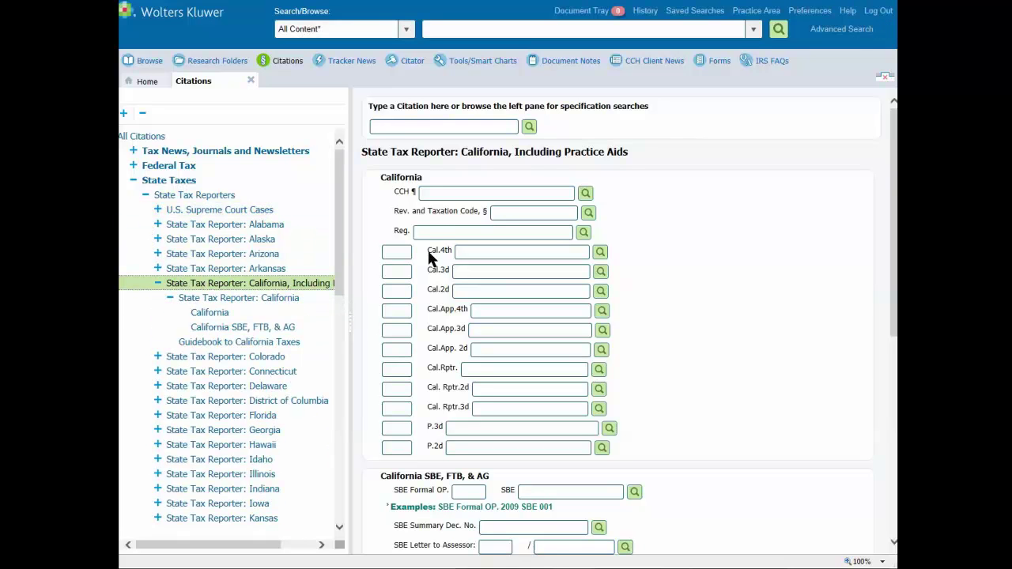
click(425, 232)
text(1706)
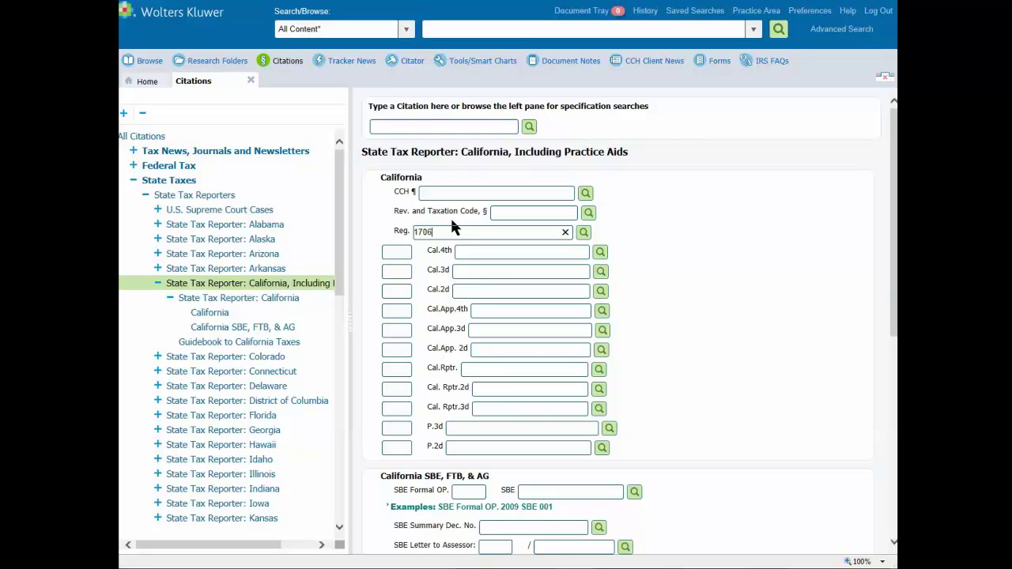
click(583, 233)
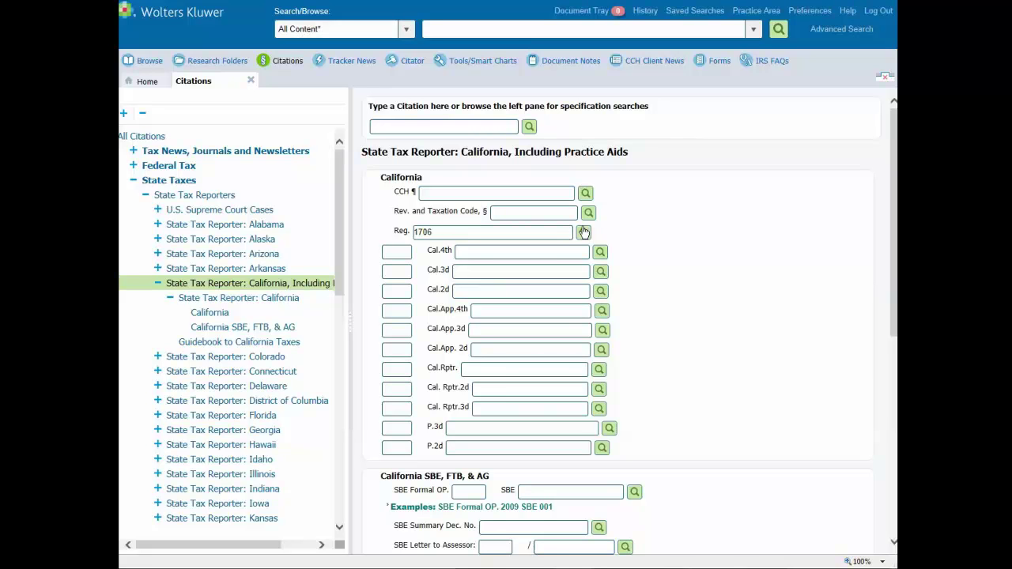